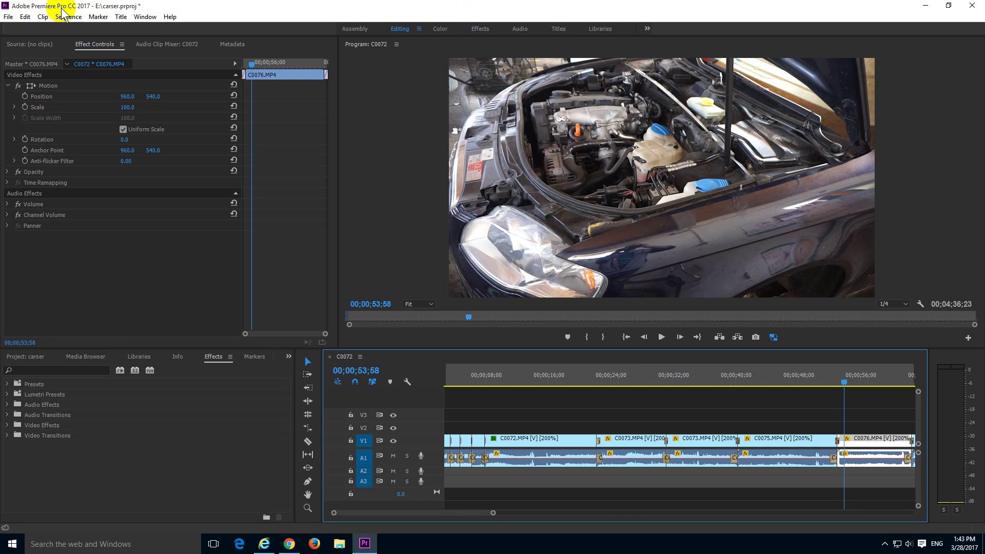
Step: Bring up the Lagarith Lossless Video Codec download page in Internet Explorer
left_click(292, 208)
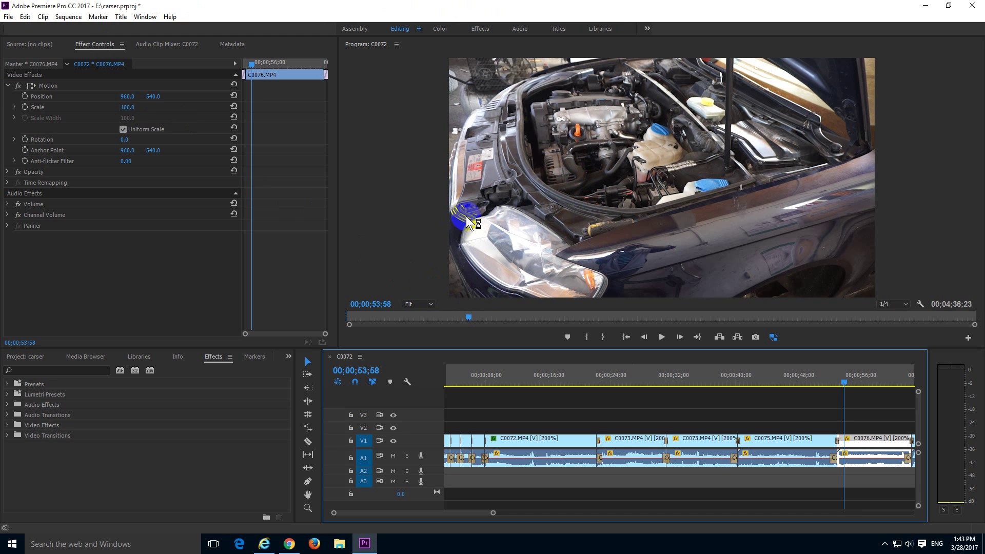
left_click(264, 544)
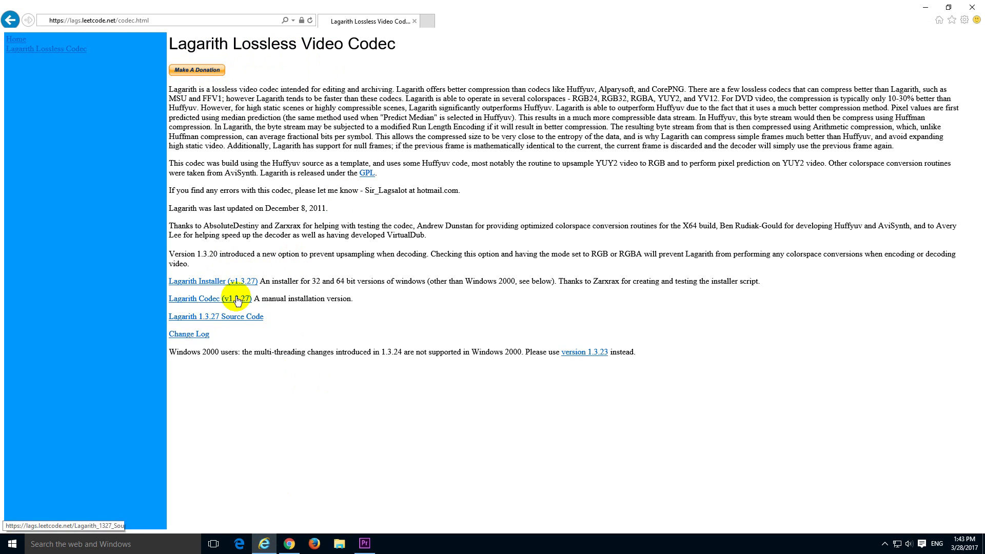
Step: Leave the browser, return to the carser project timeline and bring up the File > Export submenu
left_click(925, 9)
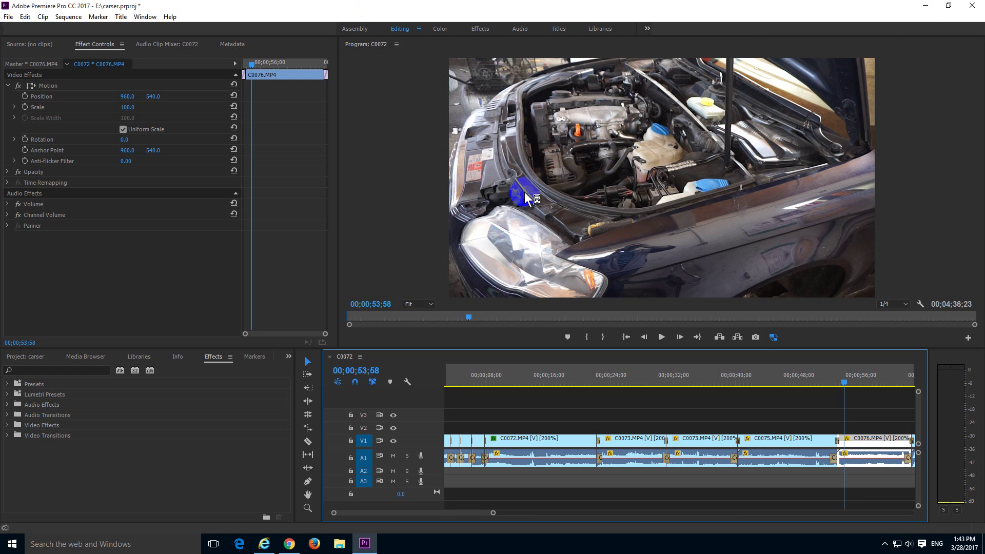
left_click(451, 407)
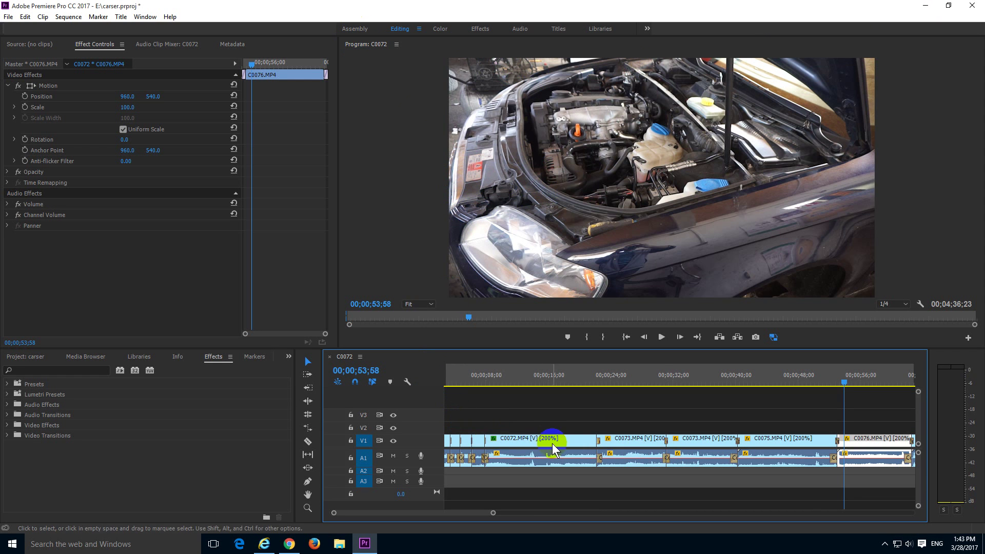
left_click(484, 411)
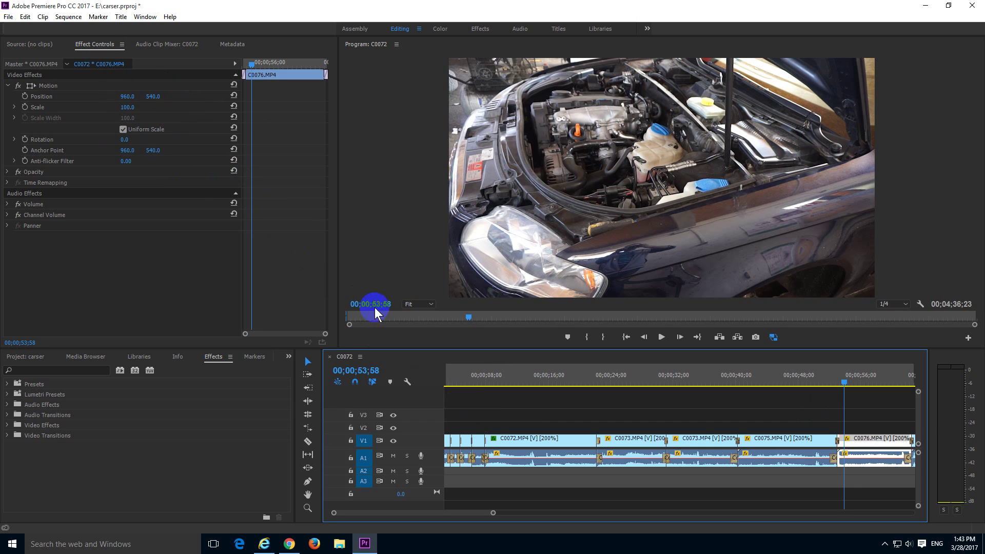
left_click(409, 359)
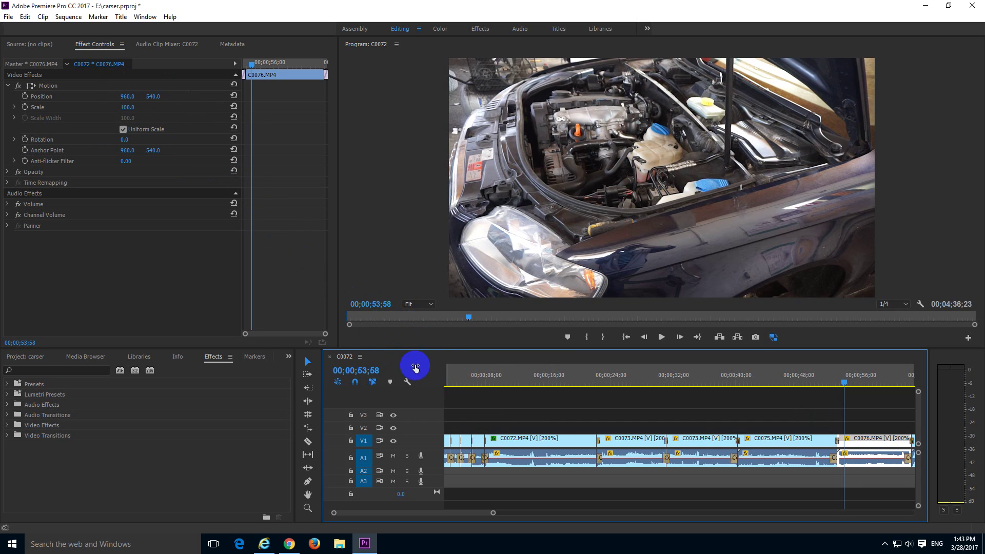
left_click(8, 16)
mouse_move(105, 302)
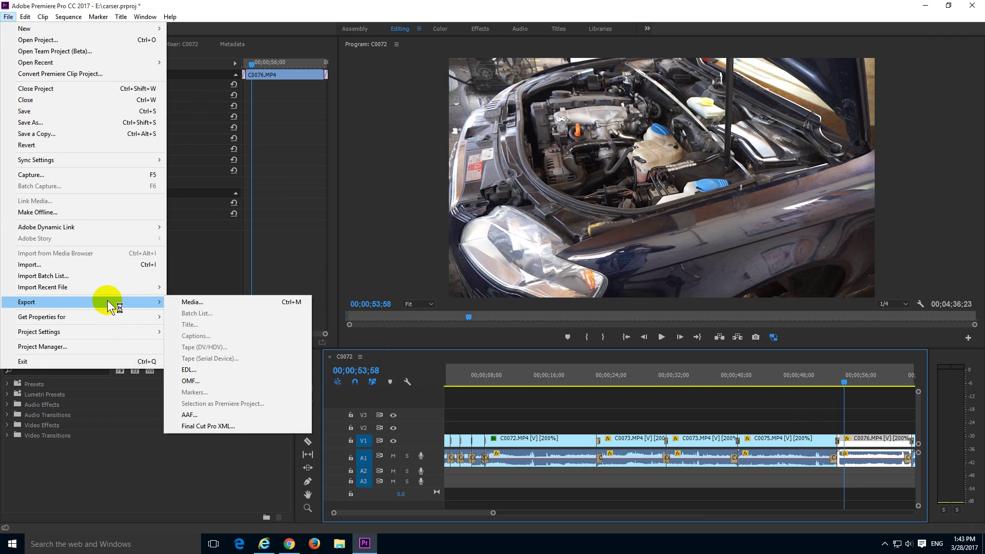
Step: Open Export Settings for the sequence and choose AVI format with Lagarith Lossless Codec video
left_click(224, 306)
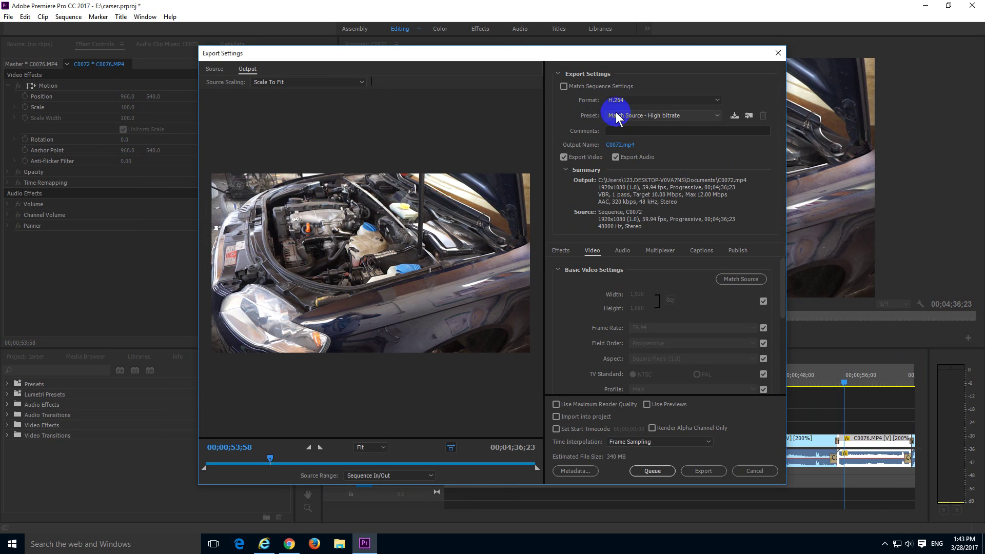
left_click(653, 100)
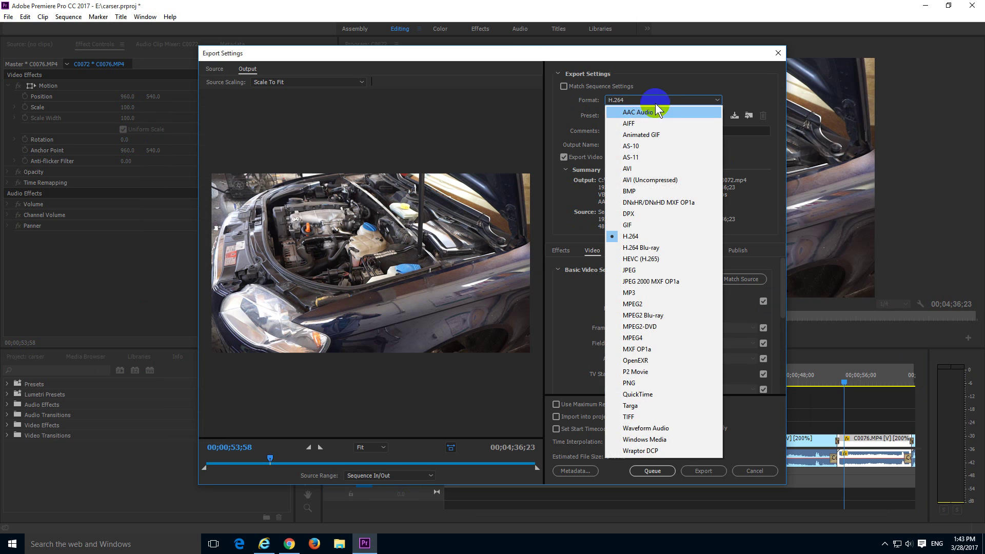
left_click(649, 170)
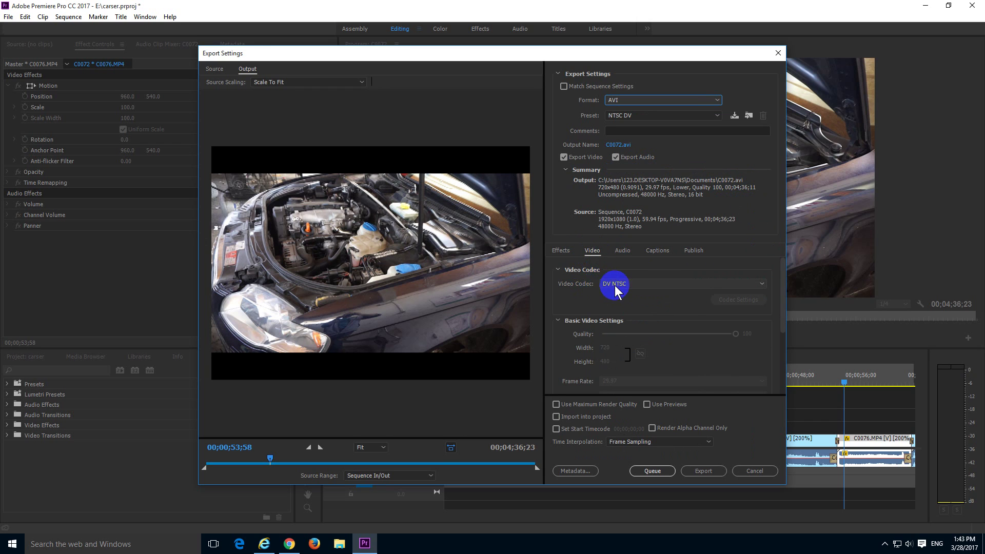
left_click(632, 285)
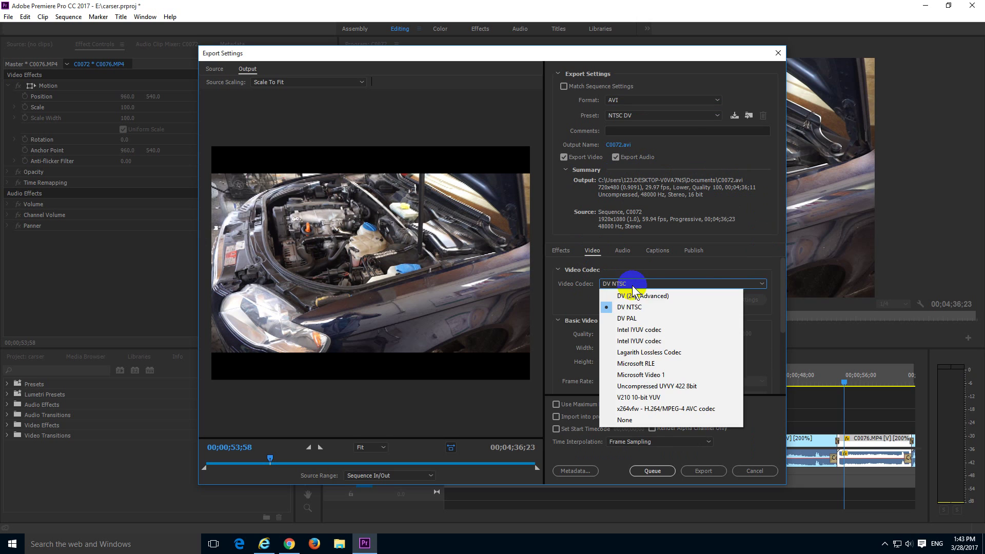
left_click(655, 353)
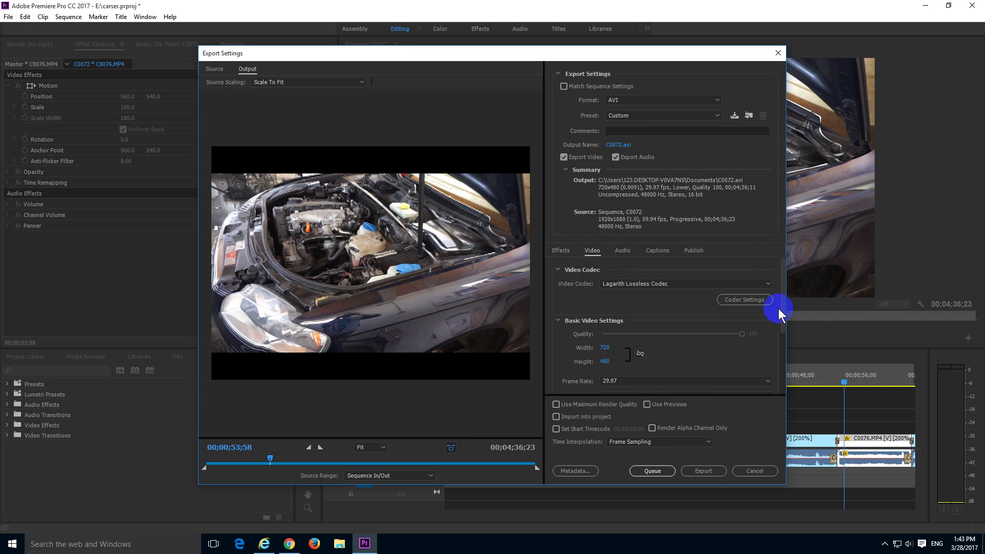
Step: Set the export frame size to width 1920 and height 1080, then link the proportions
left_click_drag(780, 308, 782, 331)
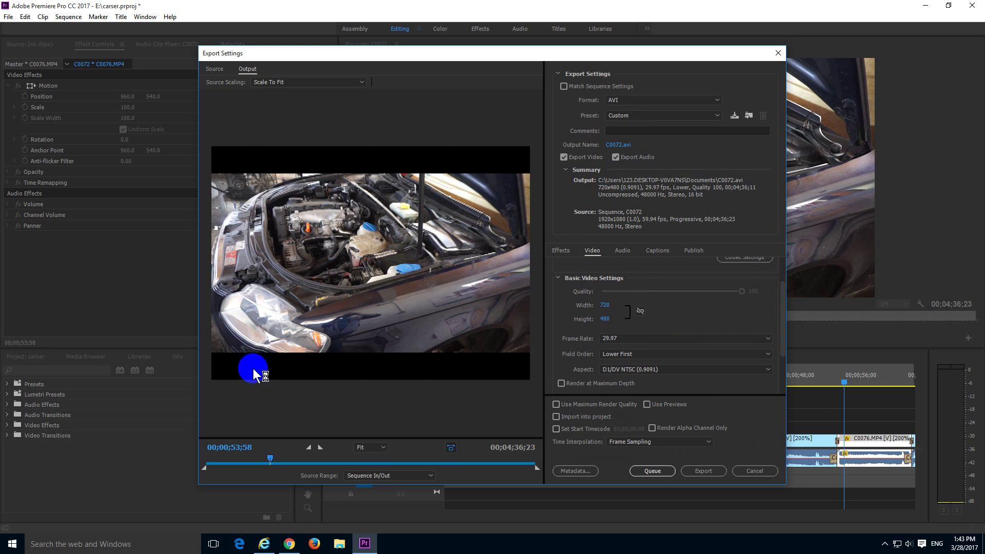
left_click(610, 306)
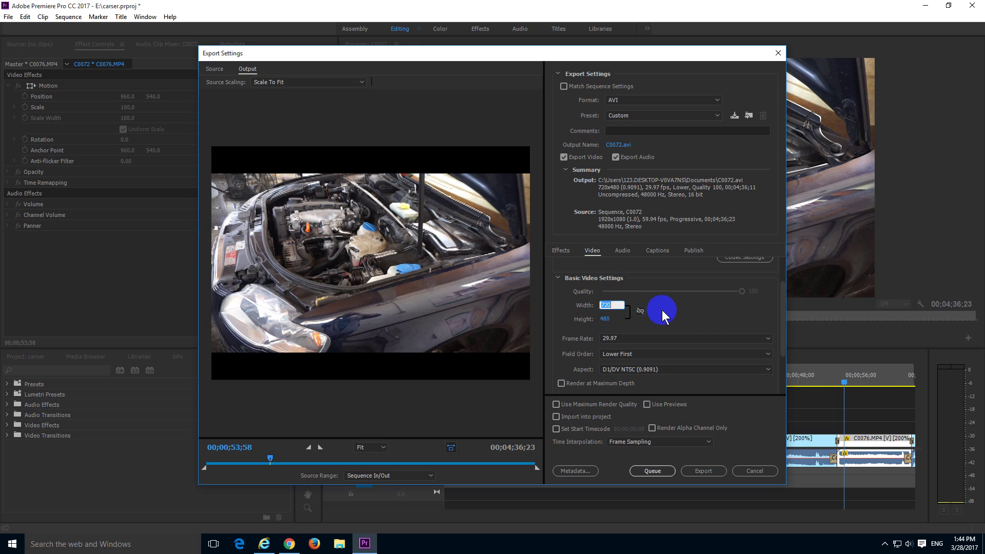
type("1920")
left_click(608, 320)
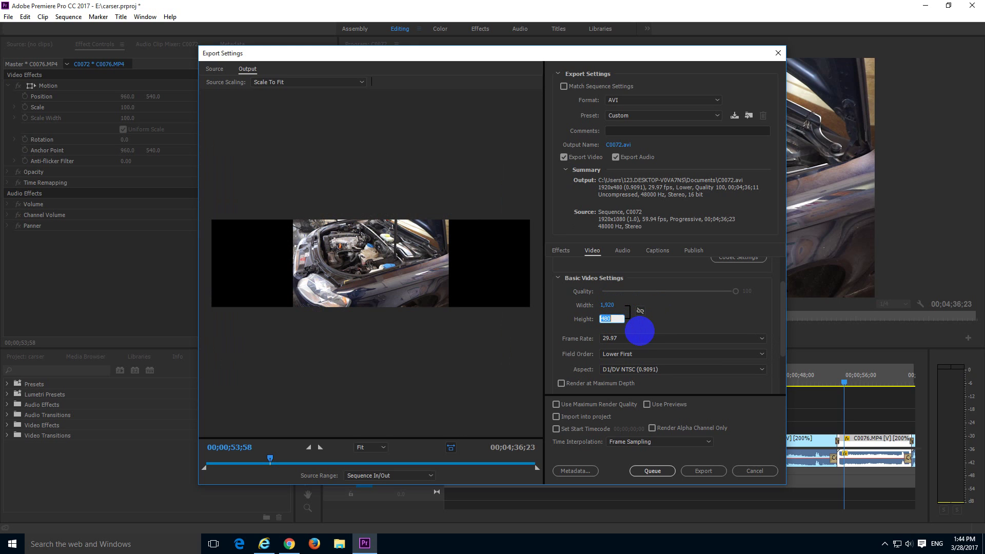
type("1080")
key("Return")
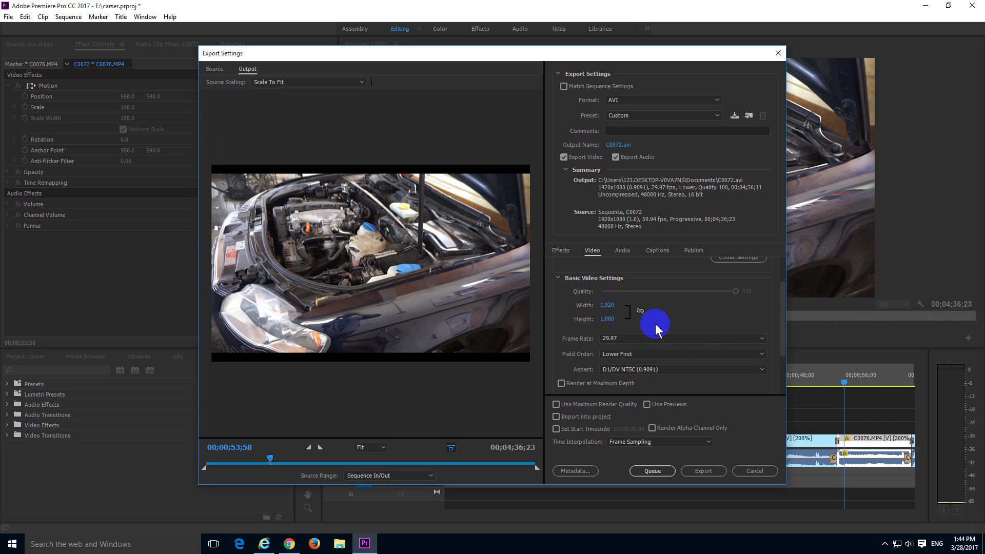
left_click(640, 311)
Step: Set Frame Rate to 59.94, Field Order to Progressive and Aspect to Square Pixels (1.0)
left_click_drag(783, 311, 783, 330)
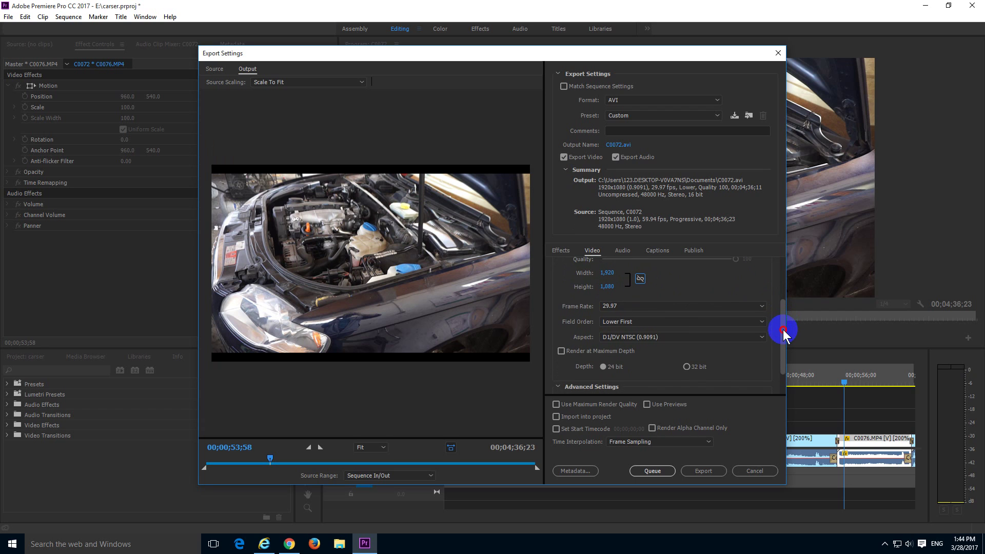
left_click(761, 306)
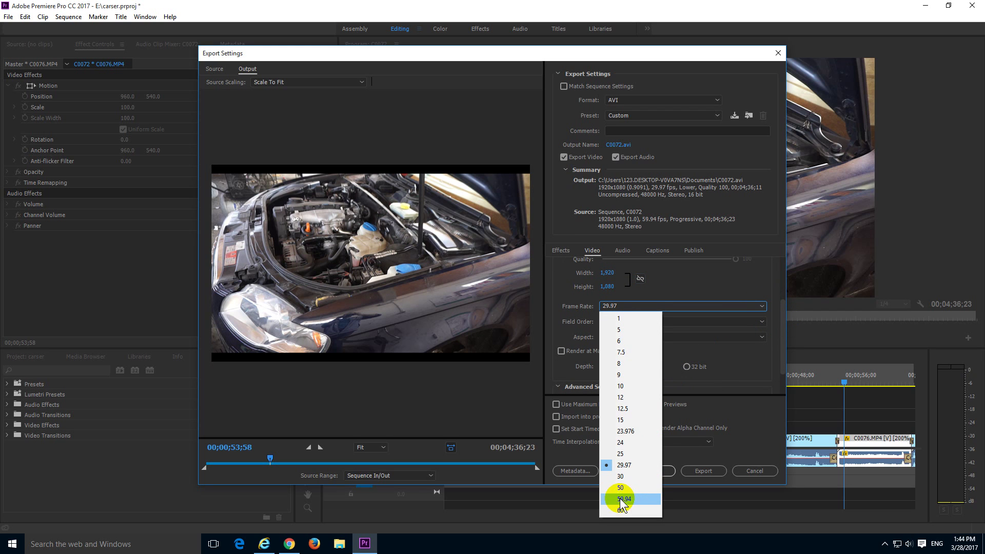
left_click(635, 499)
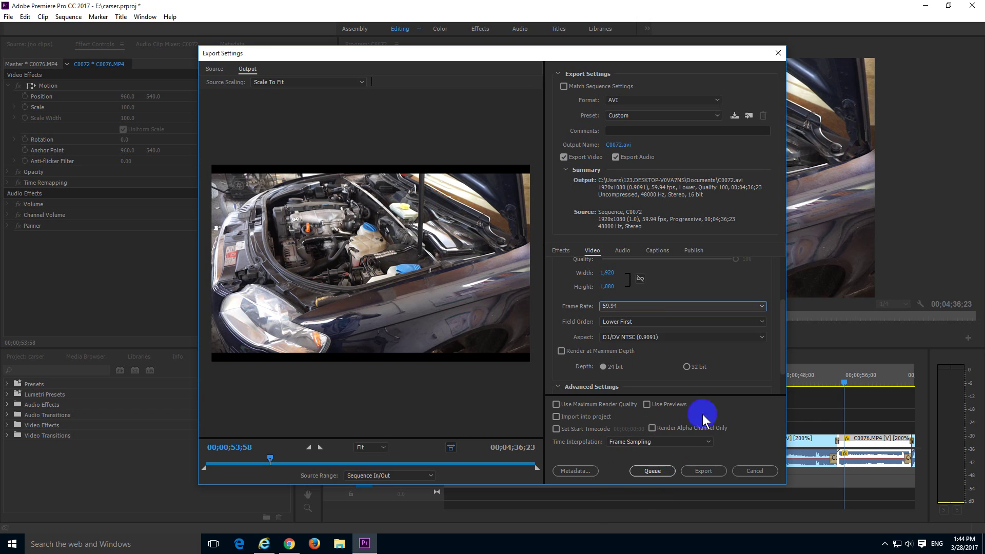
left_click(651, 321)
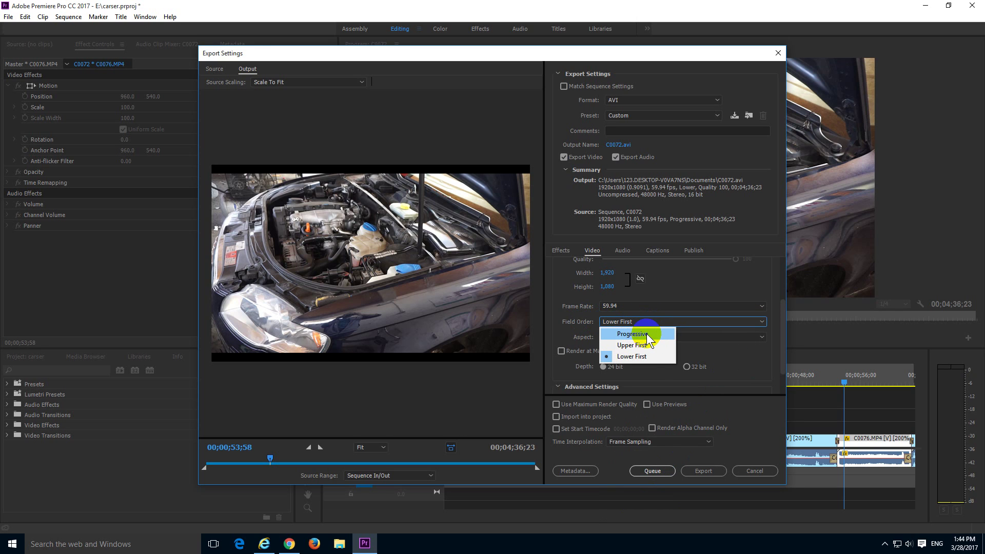
left_click(648, 333)
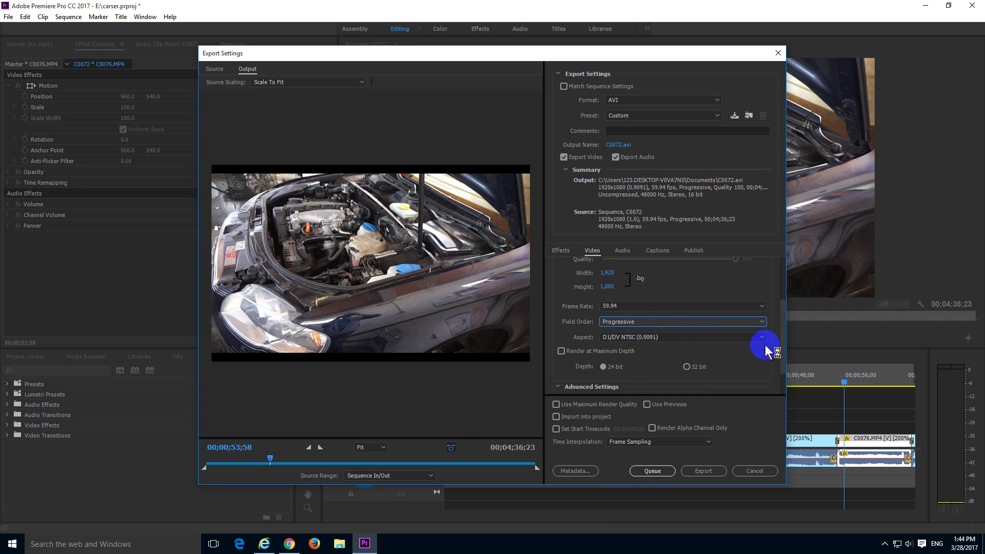
left_click_drag(783, 334, 783, 350)
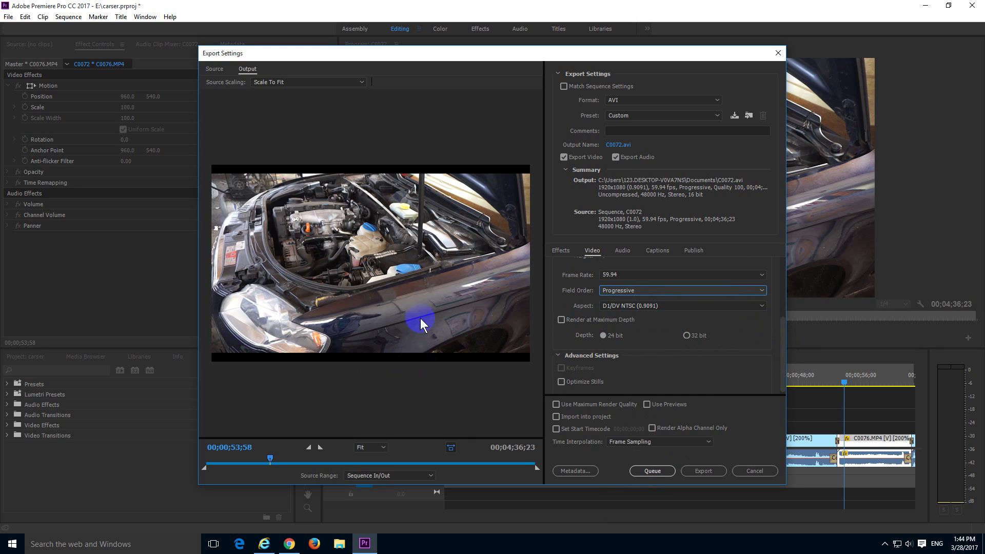
left_click(658, 306)
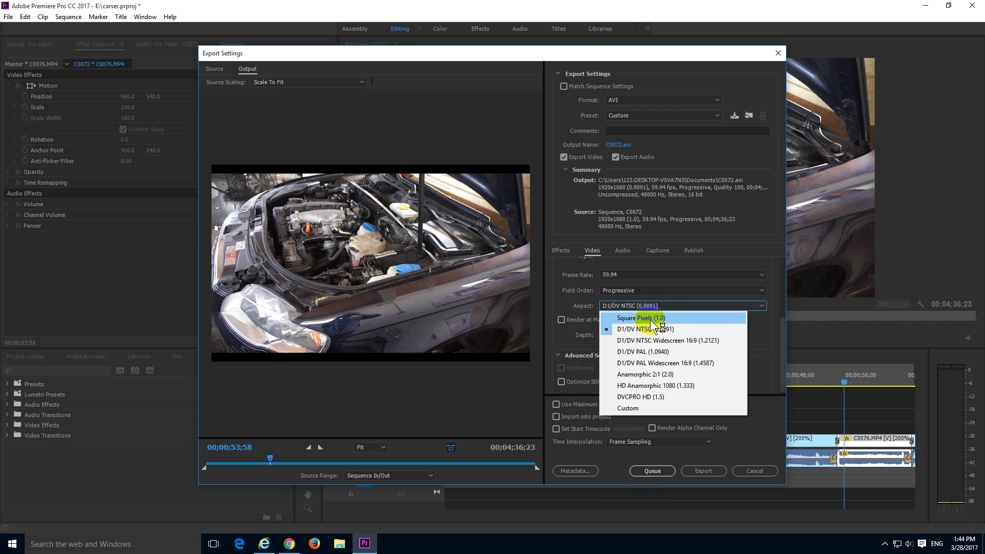
left_click(651, 319)
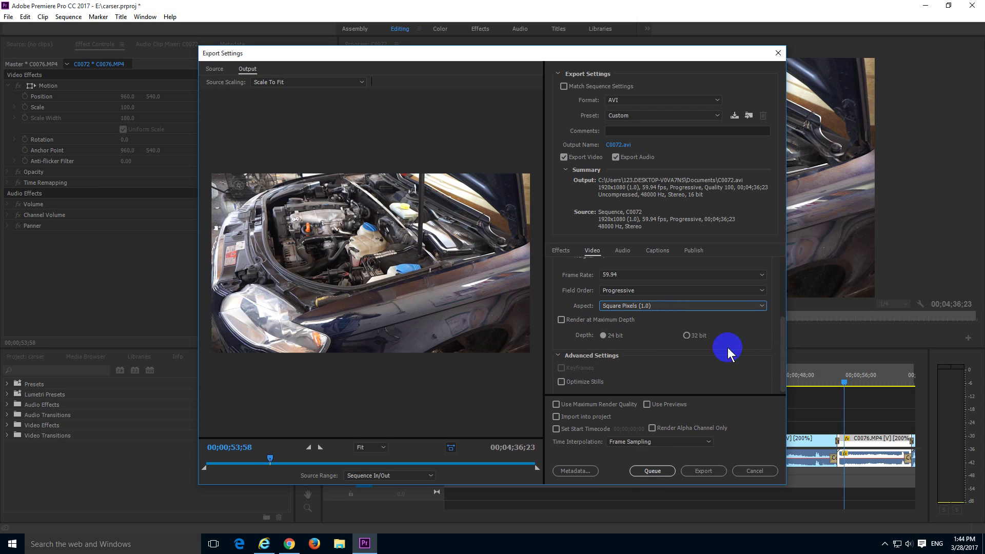
left_click_drag(782, 328, 785, 242)
Step: Review the Audio export settings and start the Lagarith AVI export
left_click(623, 250)
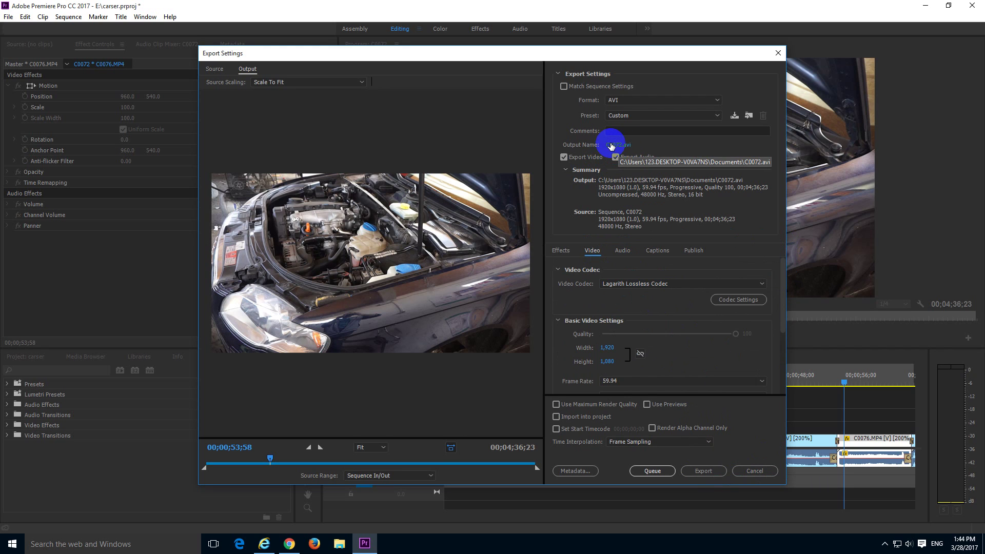
left_click(705, 470)
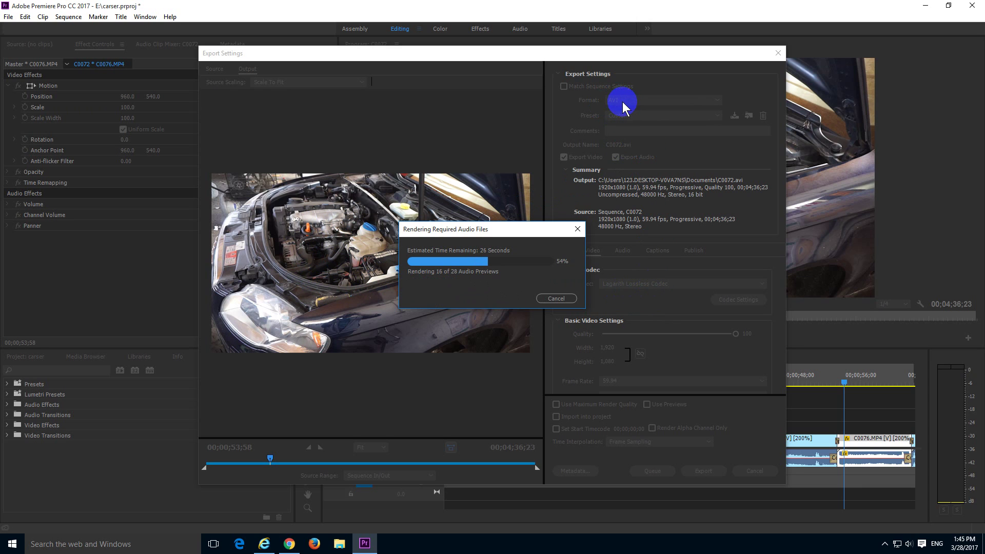
Step: Move the audio rendering progress window aside while the C0072 export completes
left_click_drag(540, 235, 522, 247)
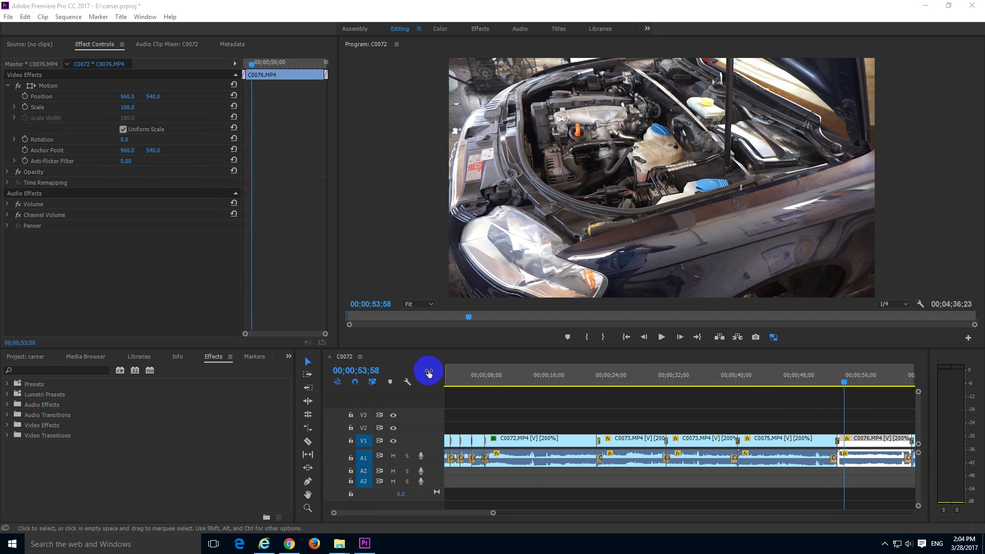
Step: Reopen Export Settings with Ctrl+M, locate C0072.avi in Documents and open its Properties
left_click(424, 358)
key("ctrl+m")
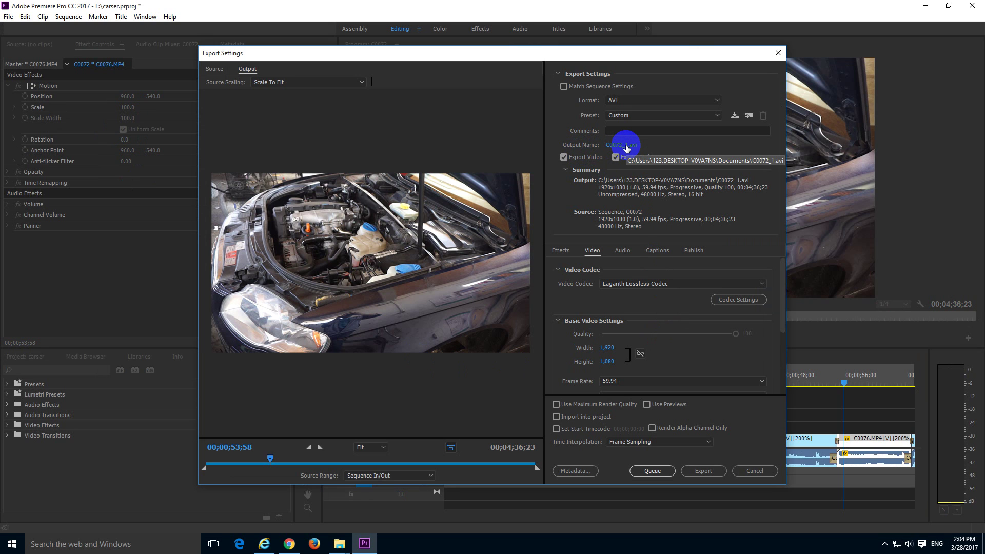
left_click(626, 148)
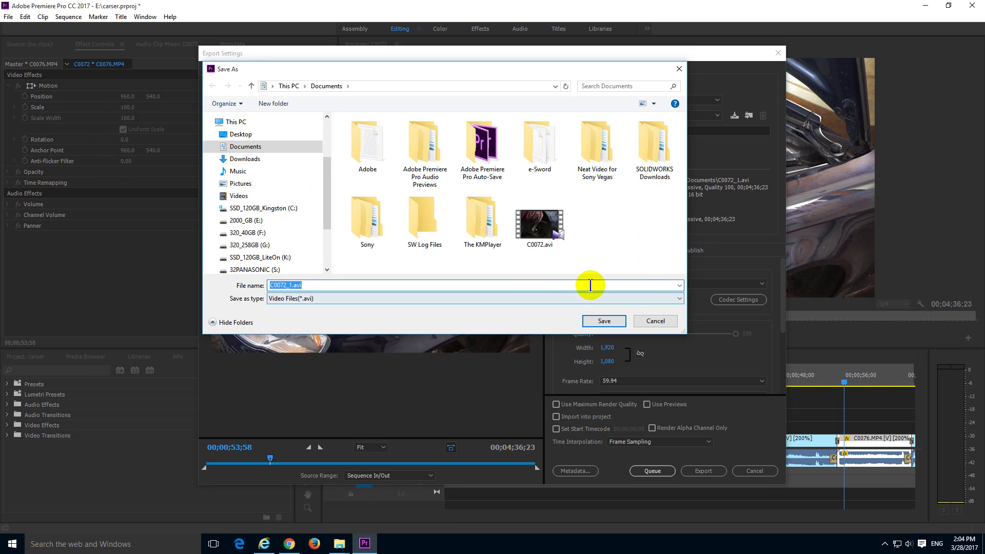
left_click(386, 86)
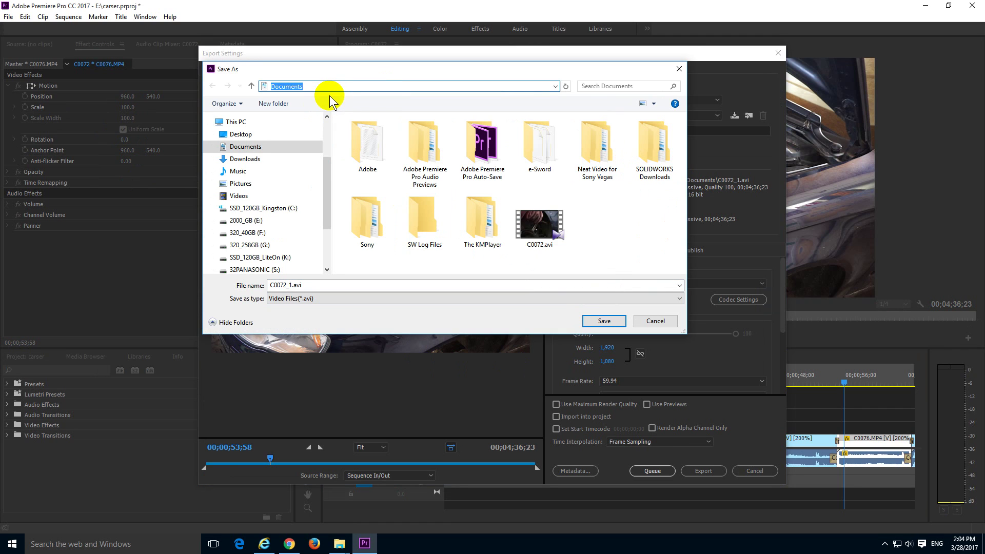
left_click(559, 234)
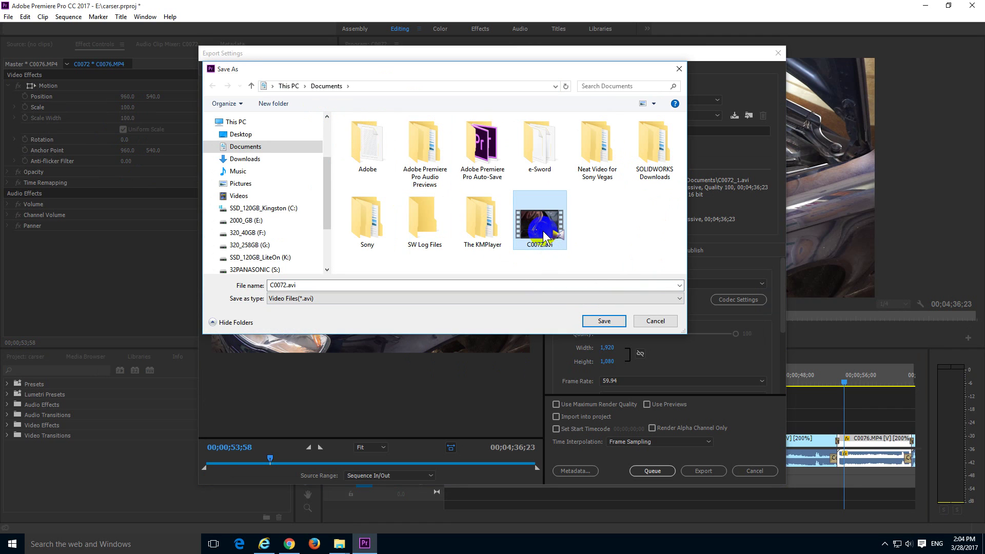
right_click(544, 232)
left_click(601, 463)
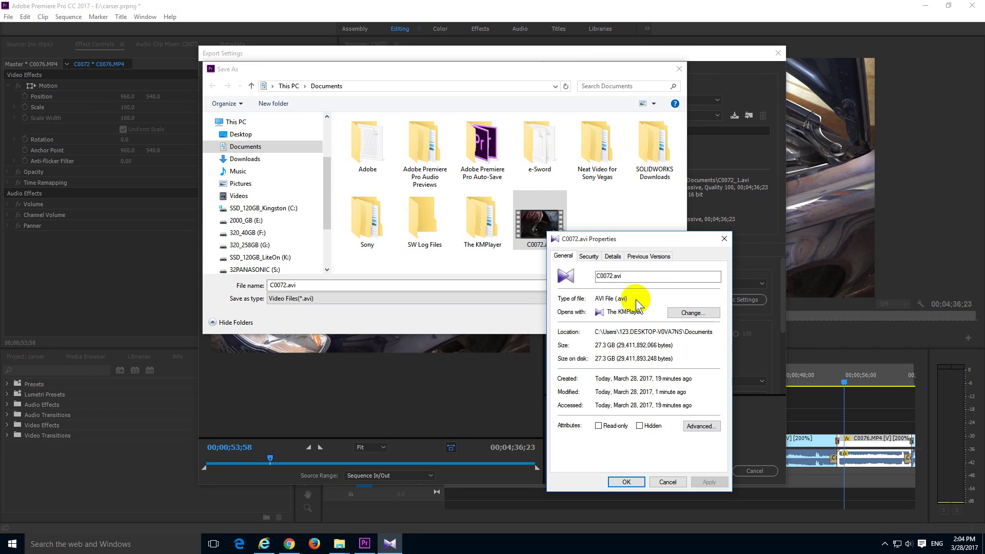
Step: Check the Details tab shows 1920×1080 at 59 frames per second, then close Properties
left_click(613, 256)
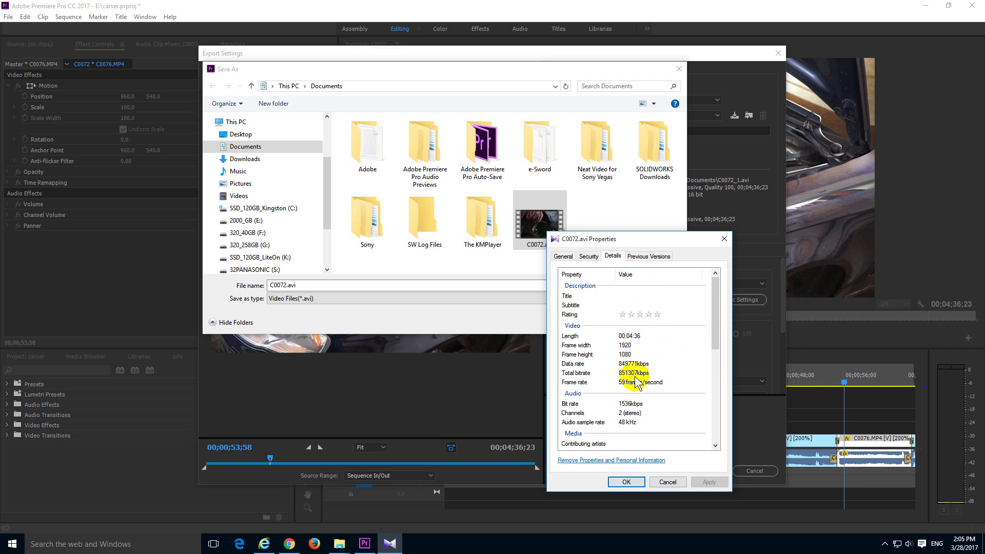
left_click(666, 481)
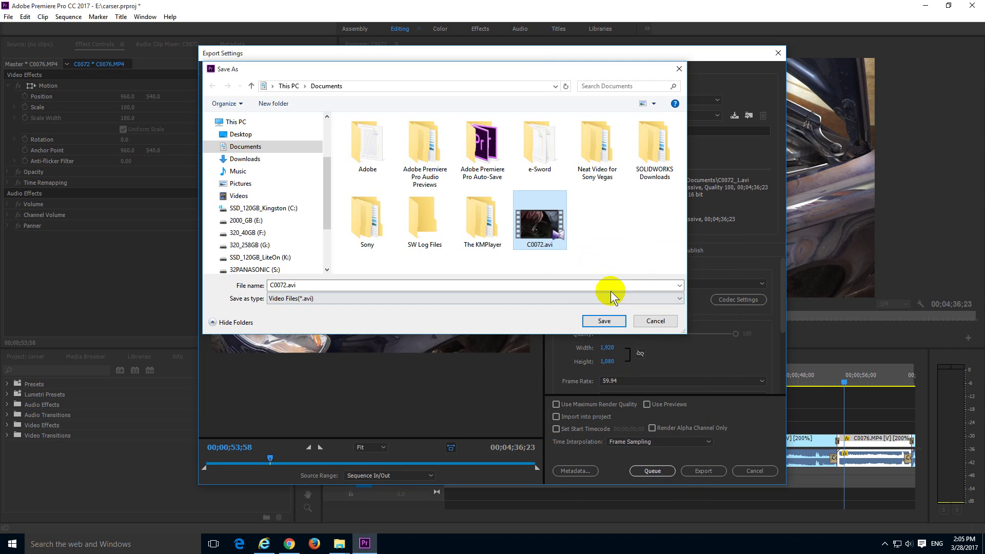
left_click(720, 362)
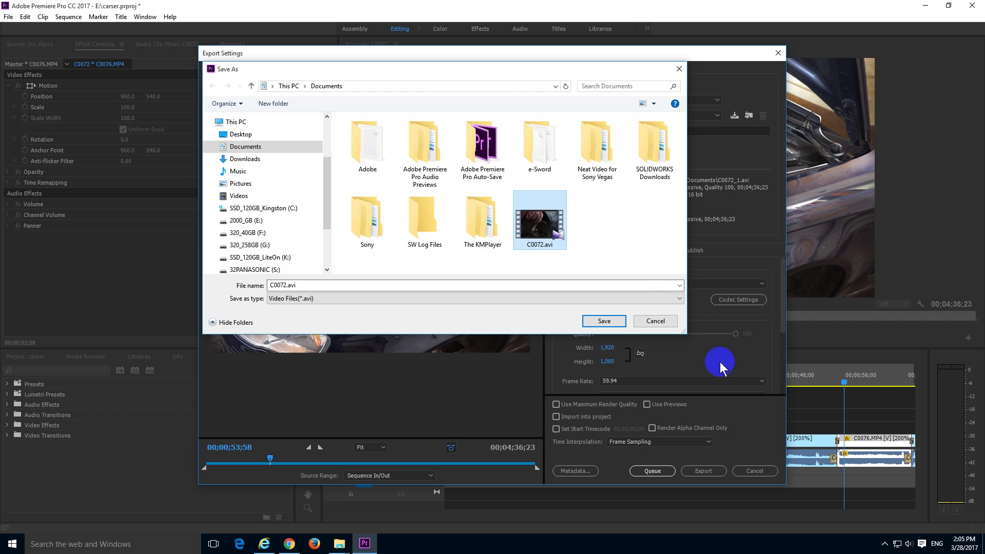